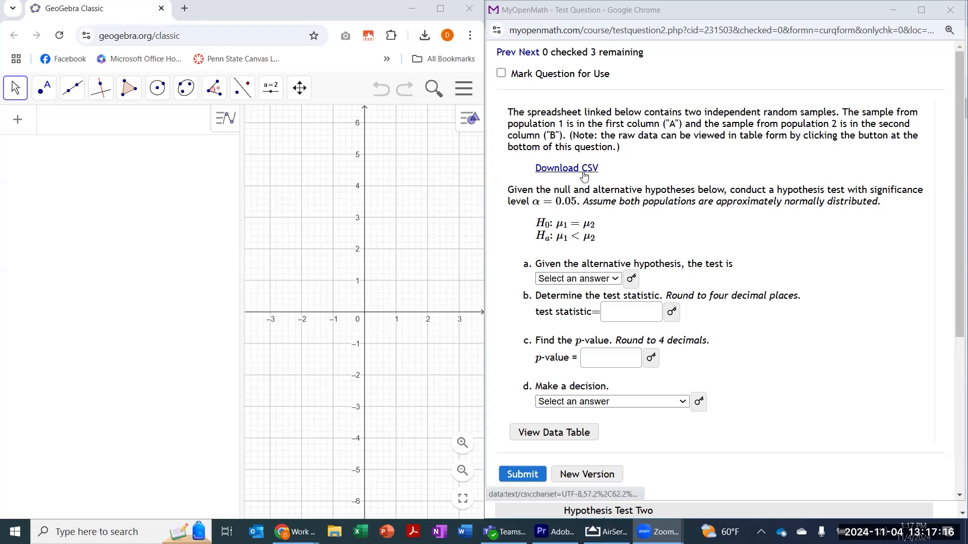
# - Display the question's raw data table with all X1 and X2 values
pyautogui.scroll(-2, 600, 318)
pyautogui.click(577, 307)
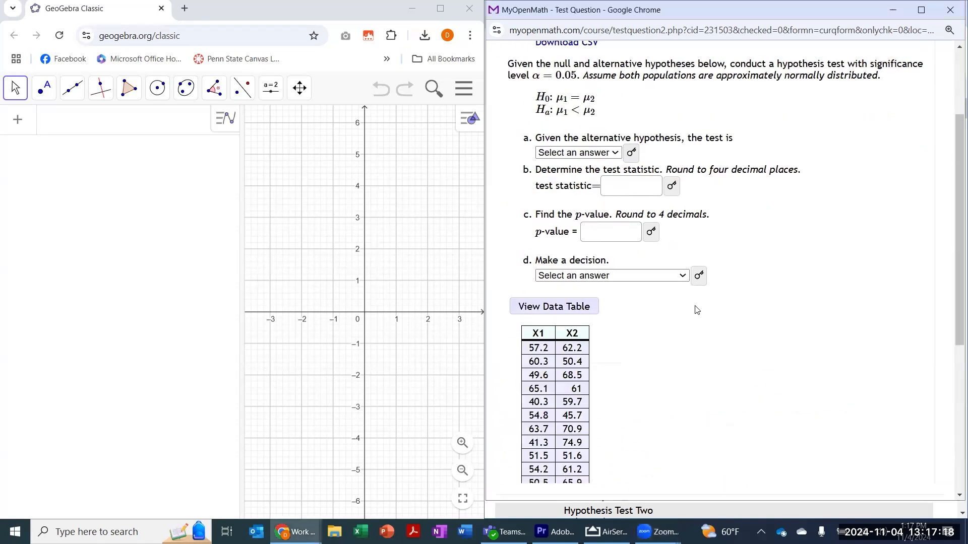
pyautogui.scroll(-1, 696, 310)
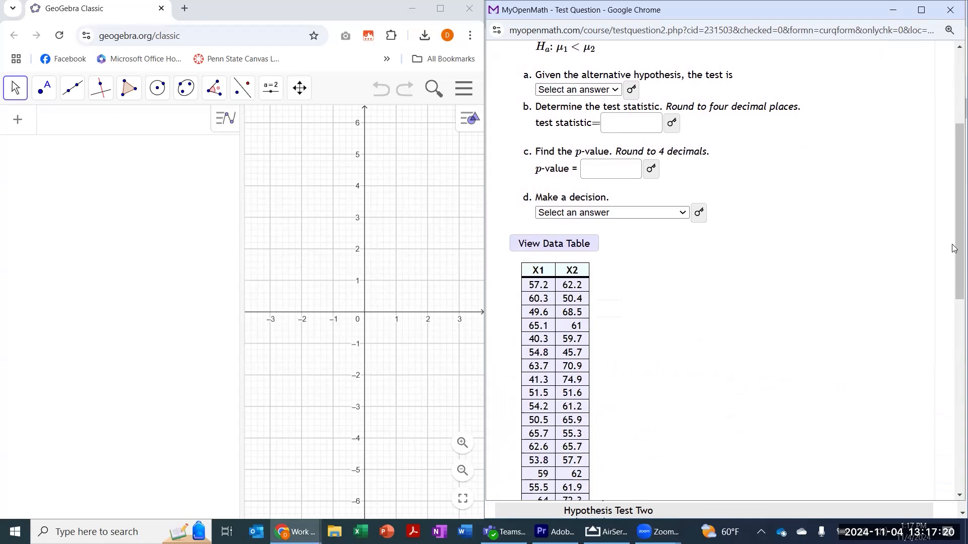
pyautogui.moveTo(954, 252); pyautogui.dragTo(945, 328)
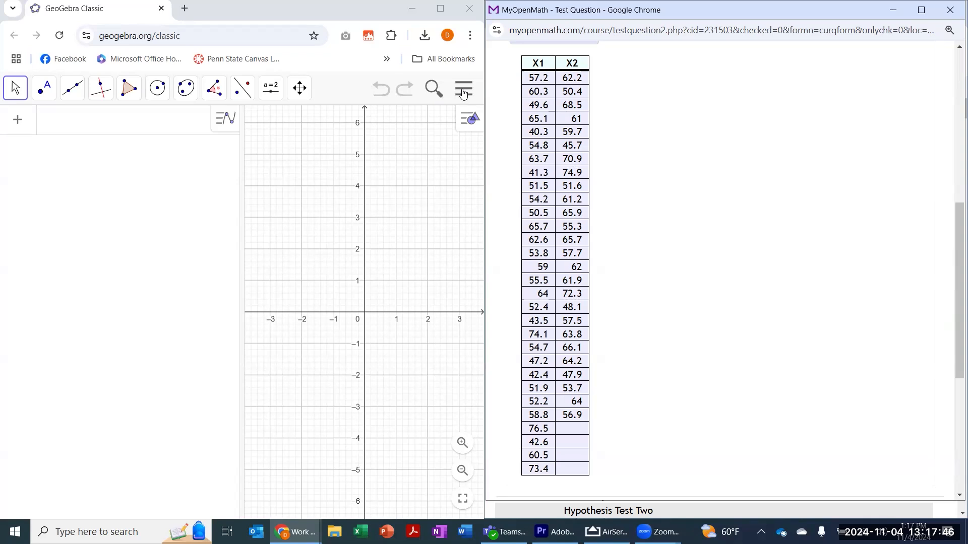
# - Switch to GeoGebra, add the Spreadsheet view and widen it until columns A through I fit
pyautogui.click(462, 123)
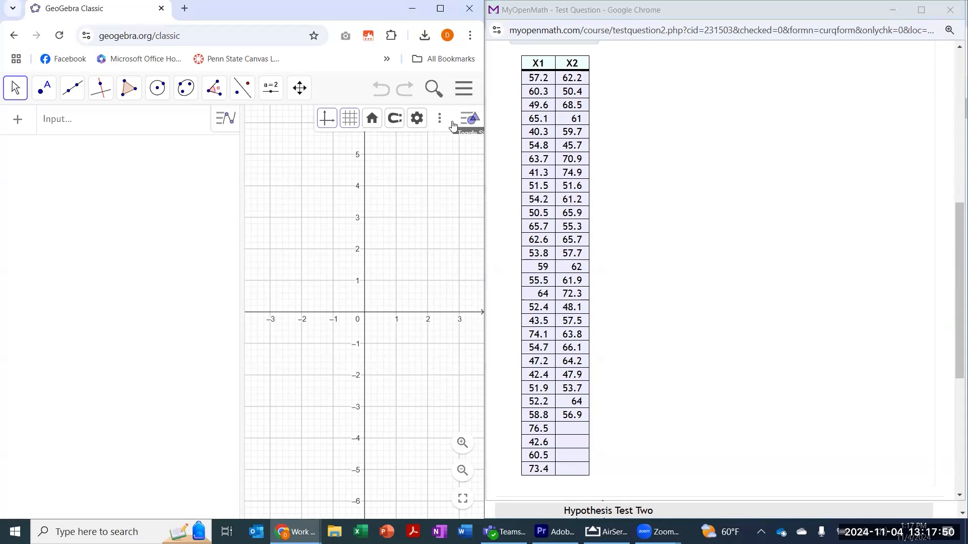
pyautogui.click(441, 120)
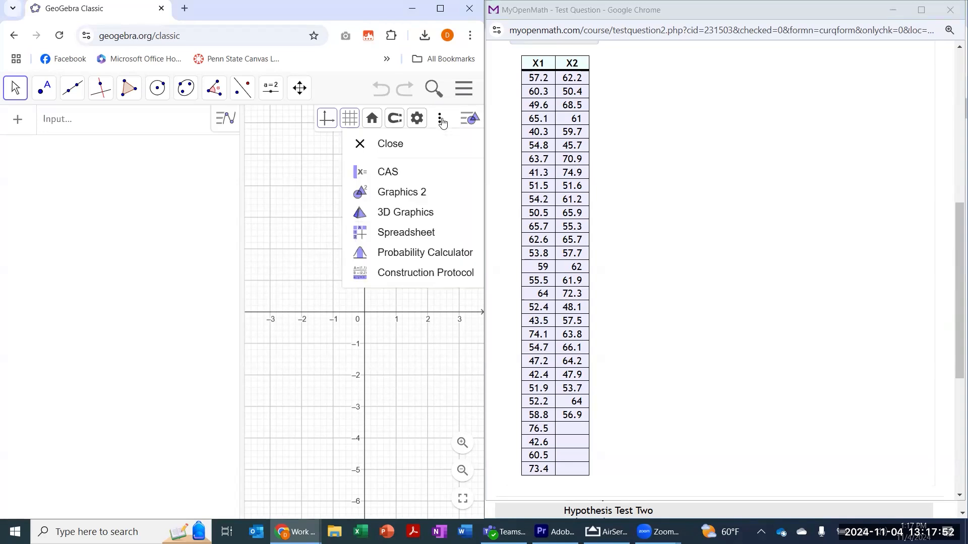
pyautogui.click(391, 235)
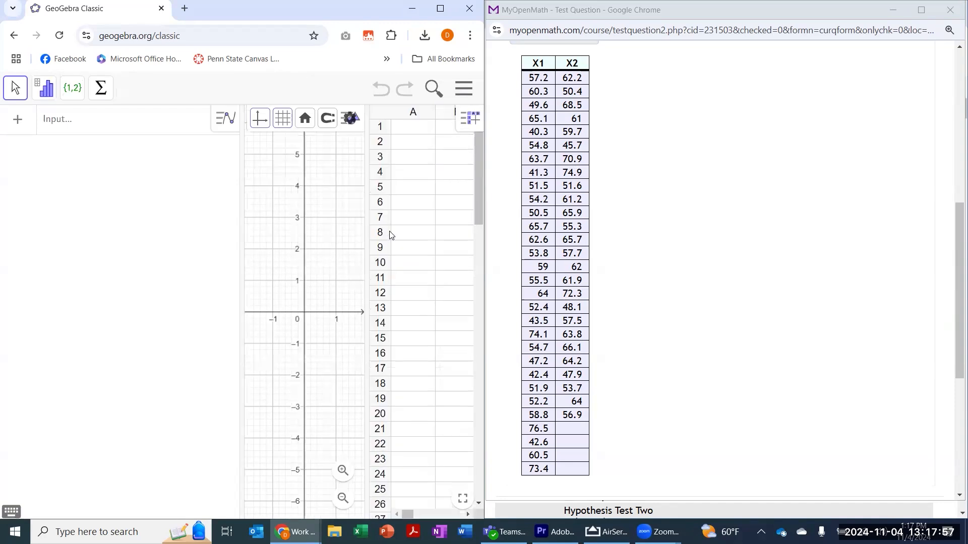
pyautogui.moveTo(241, 290); pyautogui.dragTo(16, 261)
pyautogui.moveTo(138, 287); pyautogui.dragTo(32, 275)
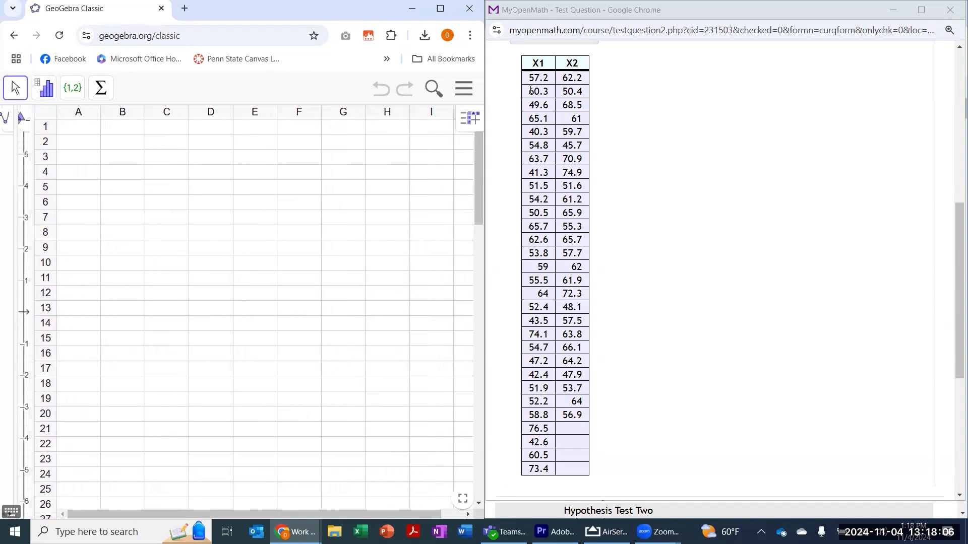
# - Copy all X1 and X2 values from the MyOpenMath data table into the GeoGebra spreadsheet starting at cell A1, and check the rows
pyautogui.moveTo(527, 80); pyautogui.dragTo(570, 189)
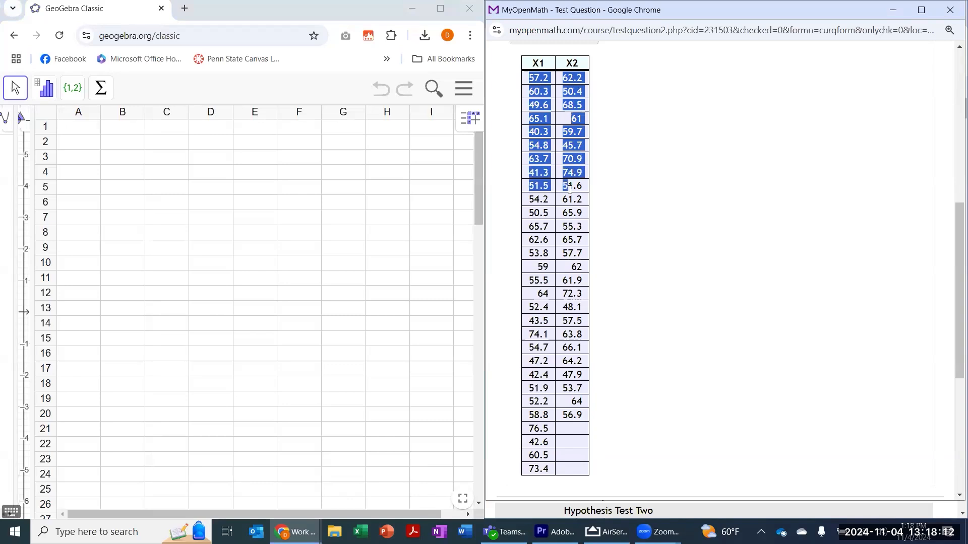
pyautogui.moveTo(575, 266); pyautogui.dragTo(586, 469)
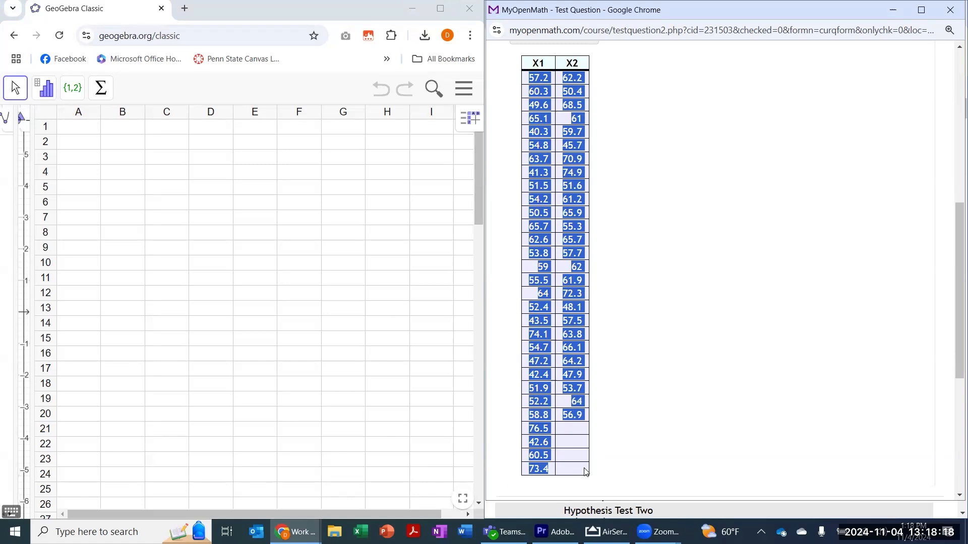
pyautogui.rightClick(542, 455)
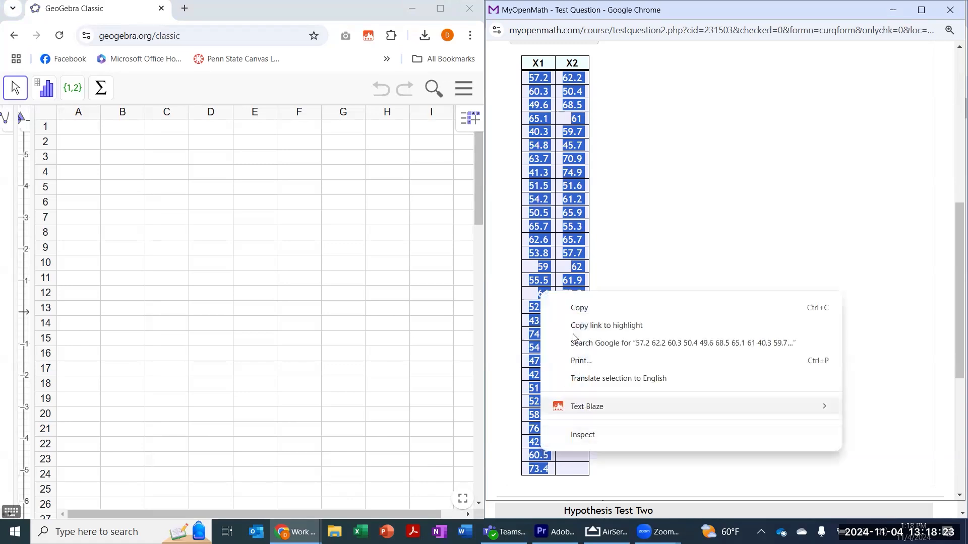
pyautogui.click(573, 317)
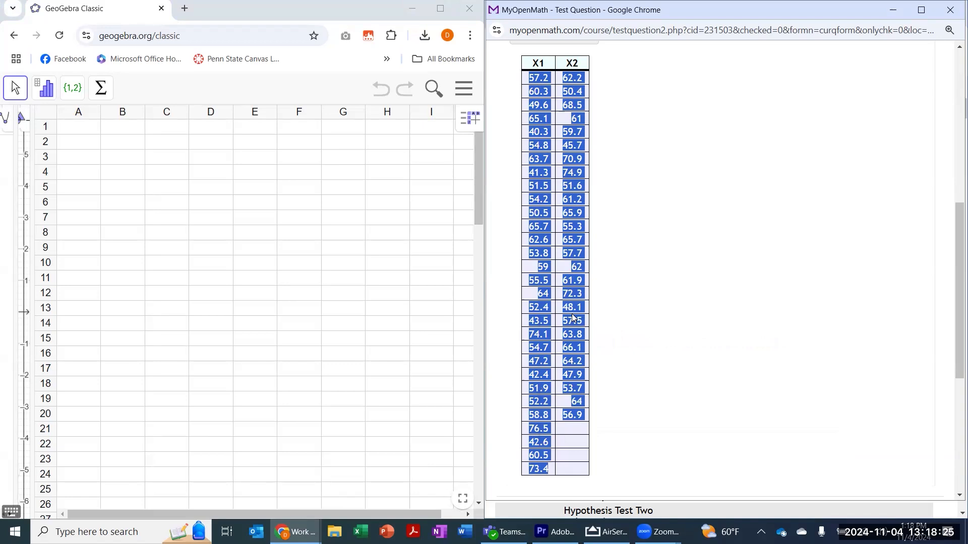
pyautogui.click(89, 128)
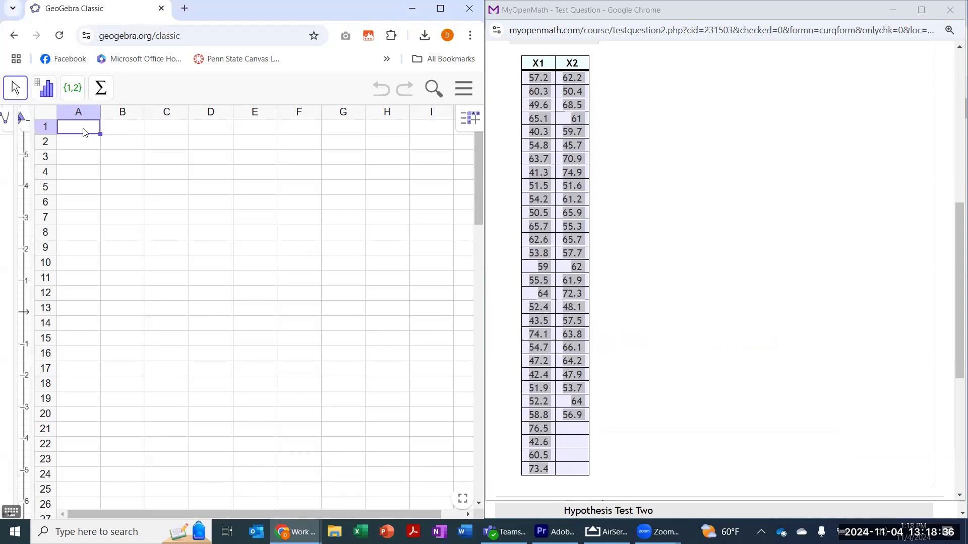
pyautogui.rightClick(84, 132)
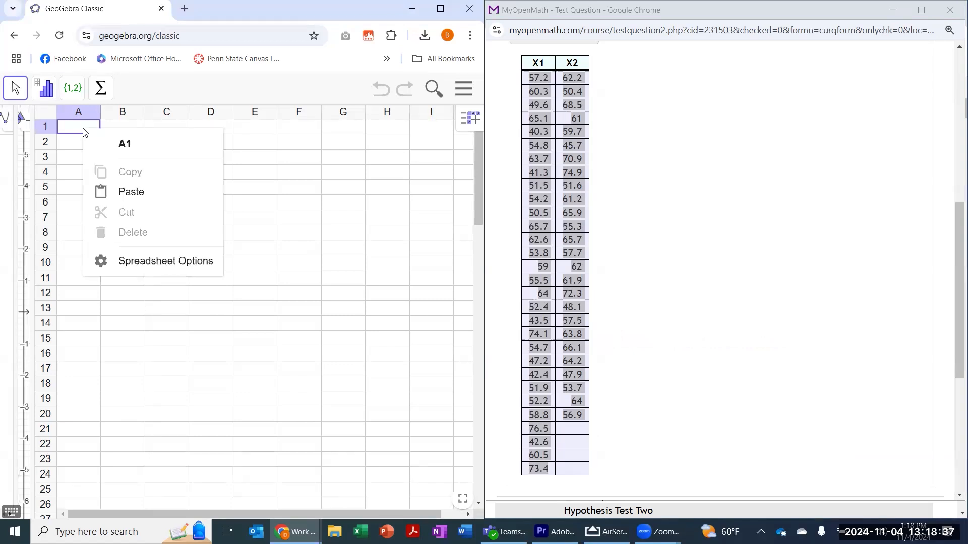
pyautogui.click(130, 192)
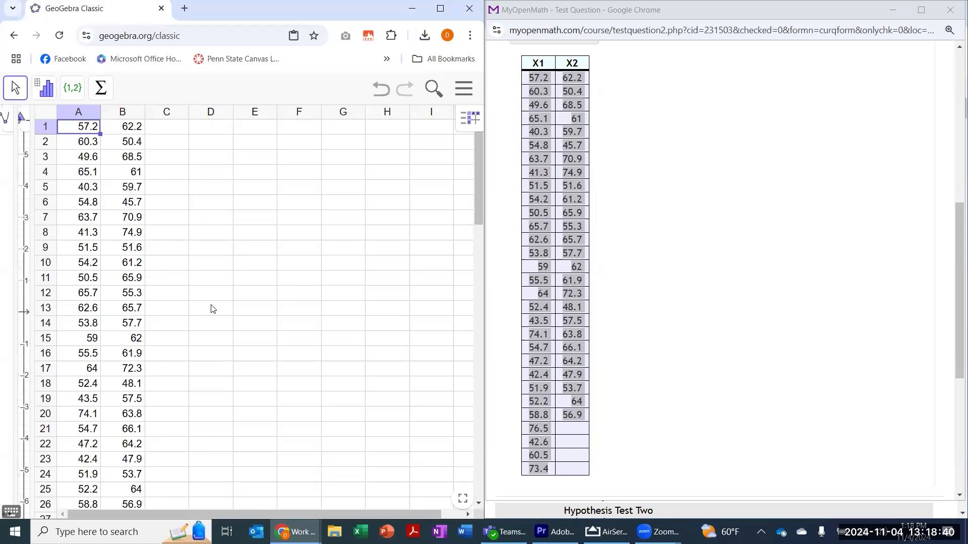
pyautogui.scroll(-1, 212, 309)
pyautogui.scroll(-2, 212, 309)
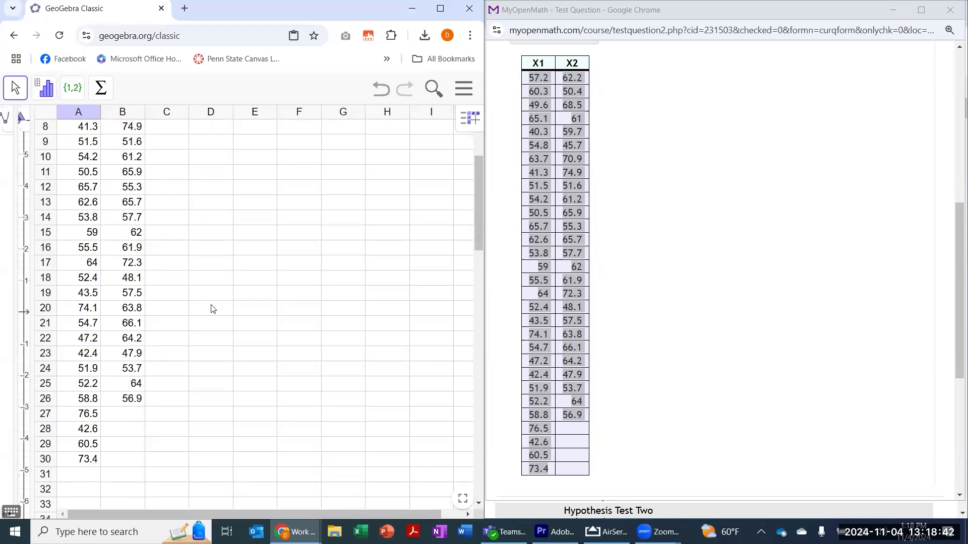
pyautogui.scroll(2, 212, 309)
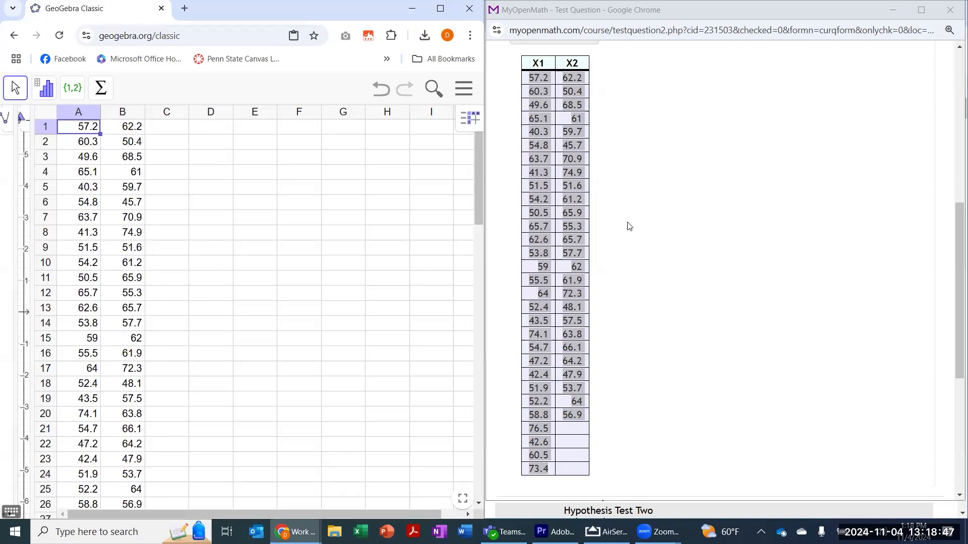
# - Download the question's CSV data from MyOpenMath, look up 2SampleData (2) in its download folder and close the folder
pyautogui.click(629, 237)
pyautogui.scroll(5, 662, 316)
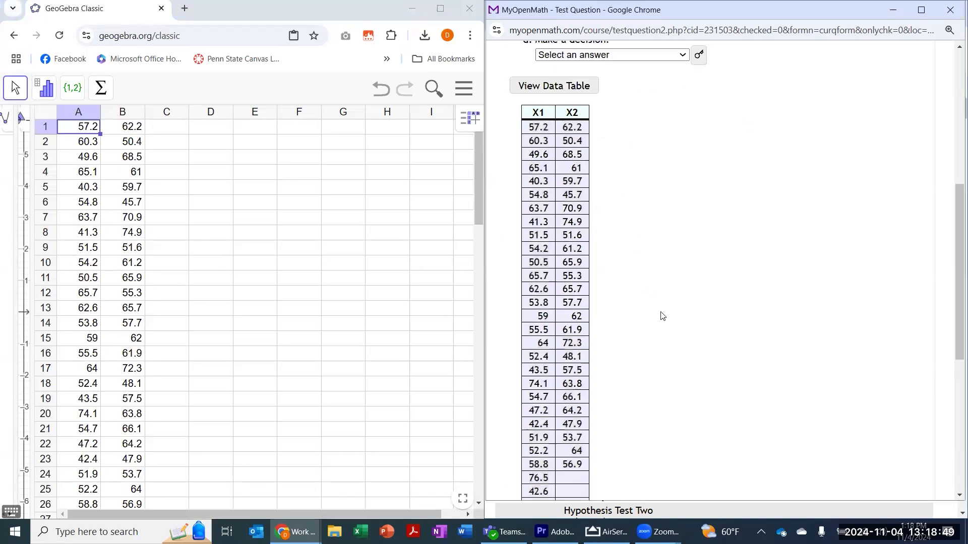
pyautogui.scroll(3, 661, 316)
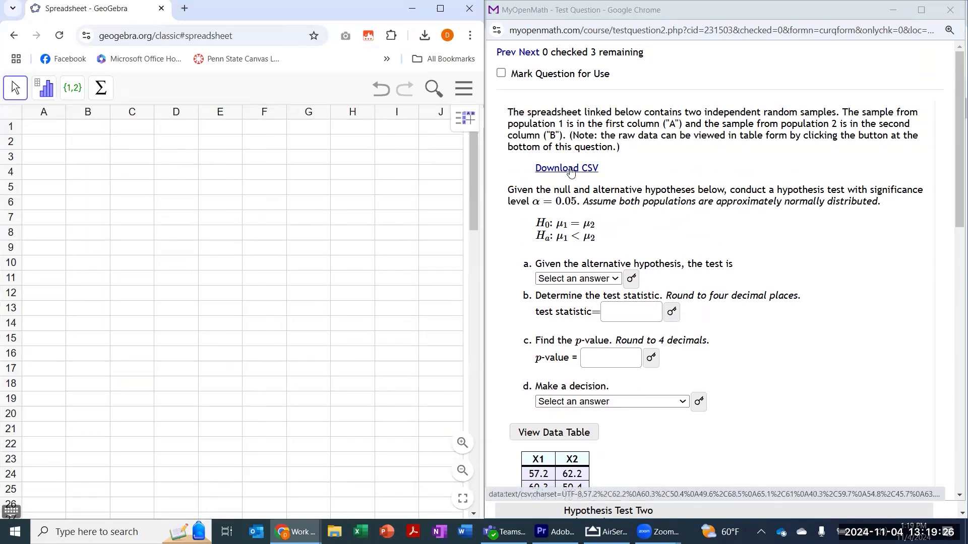
pyautogui.click(571, 169)
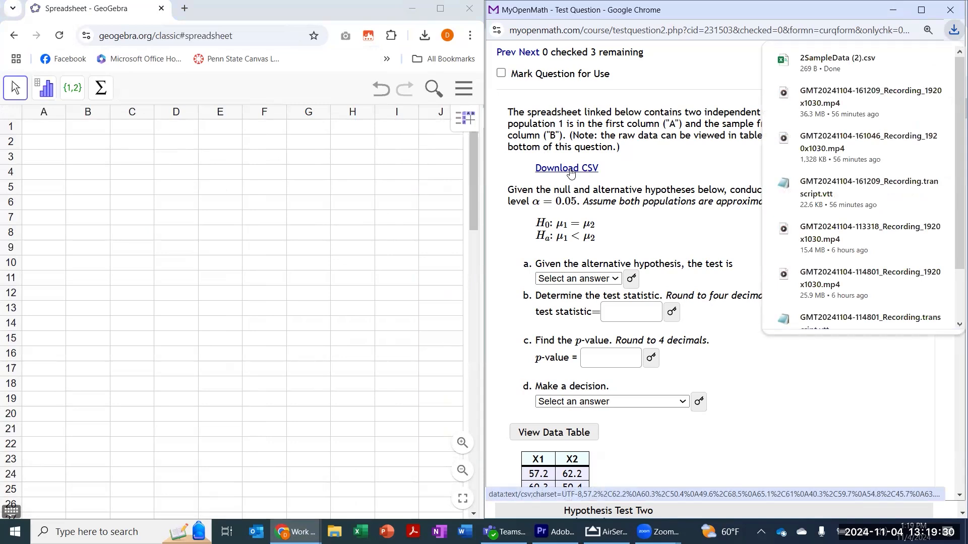
pyautogui.moveTo(852, 65)
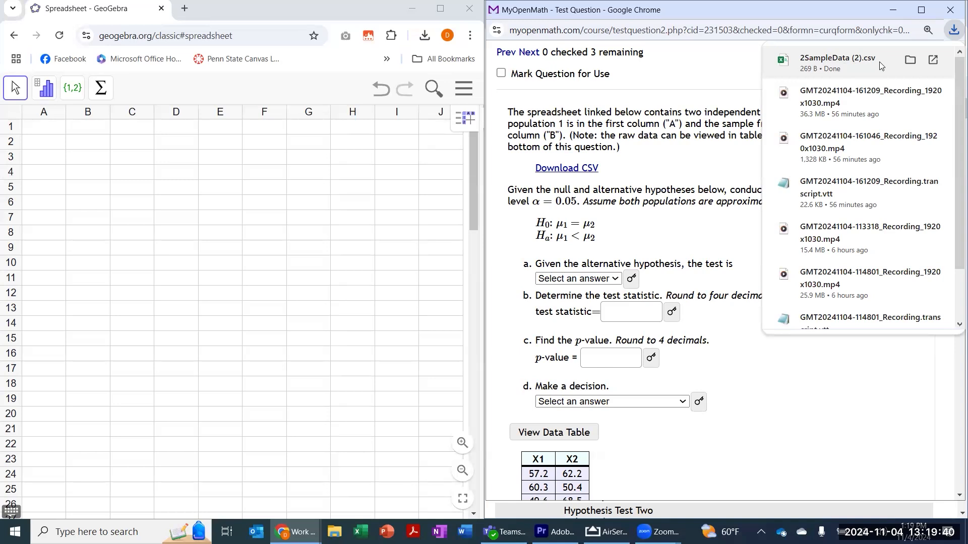
pyautogui.click(911, 60)
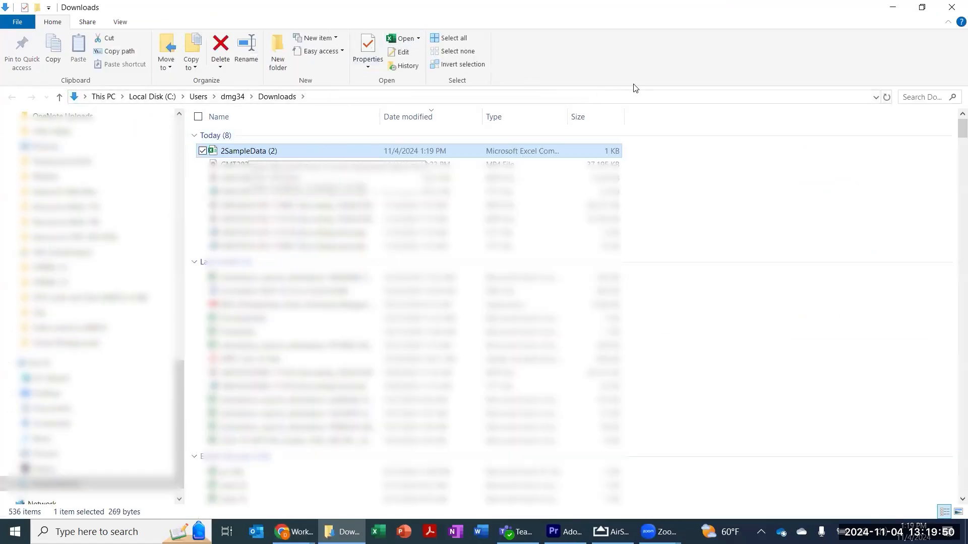
pyautogui.click(952, 9)
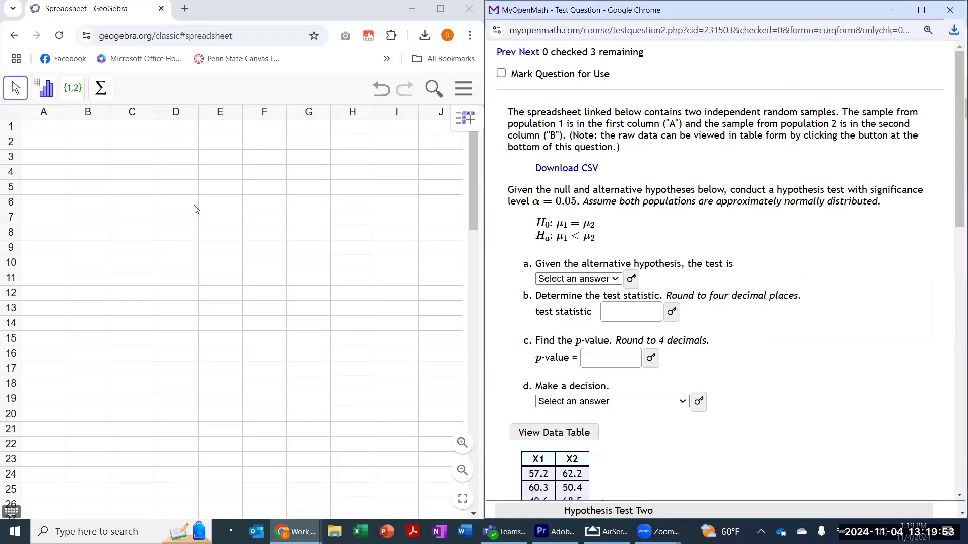
# - Open the local file 2SampleData (2) from Downloads in GeoGebra, listing All Files, and check the loaded rows
pyautogui.click(464, 90)
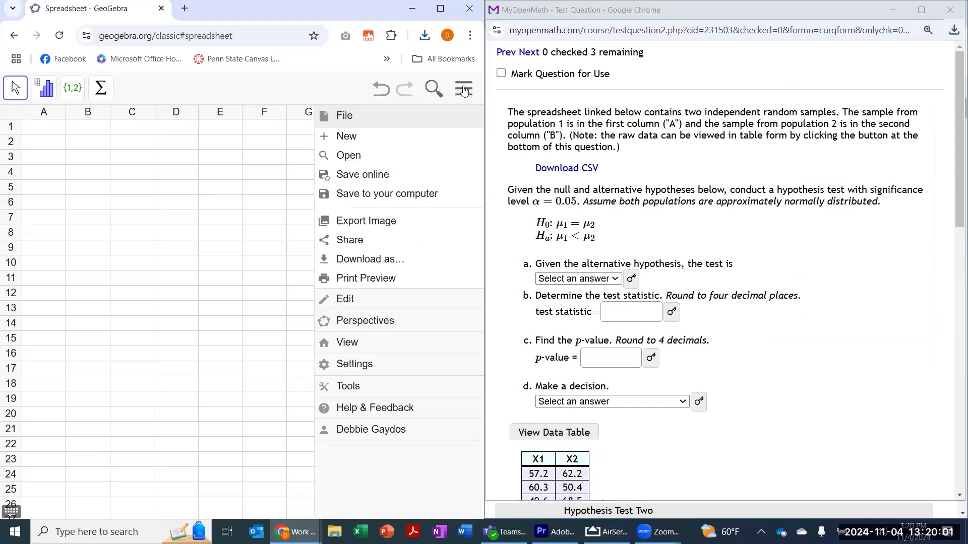
pyautogui.click(357, 157)
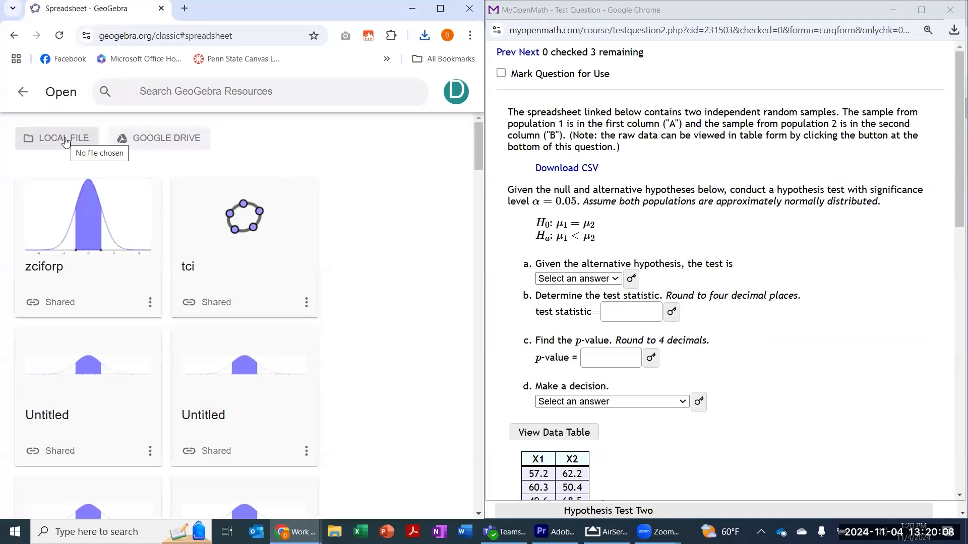
pyautogui.click(64, 142)
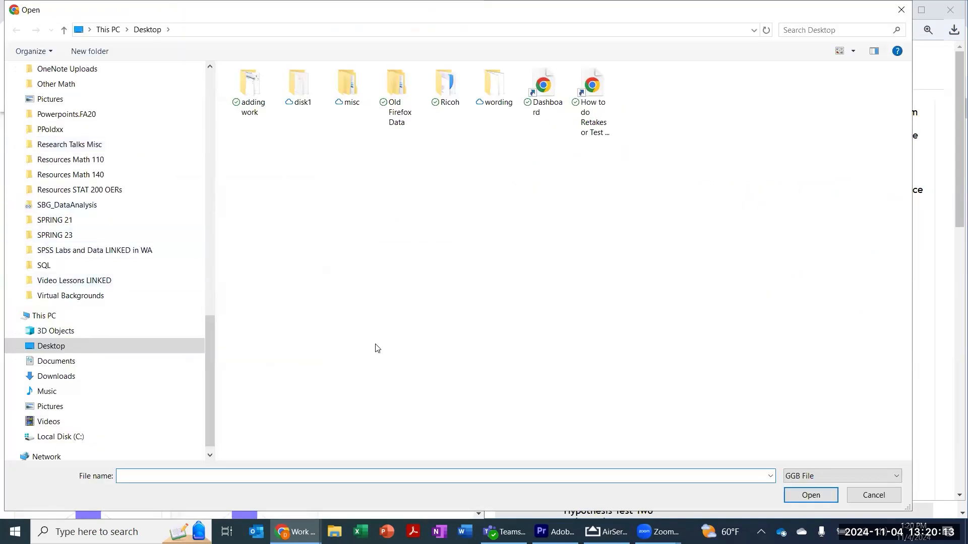
pyautogui.click(82, 379)
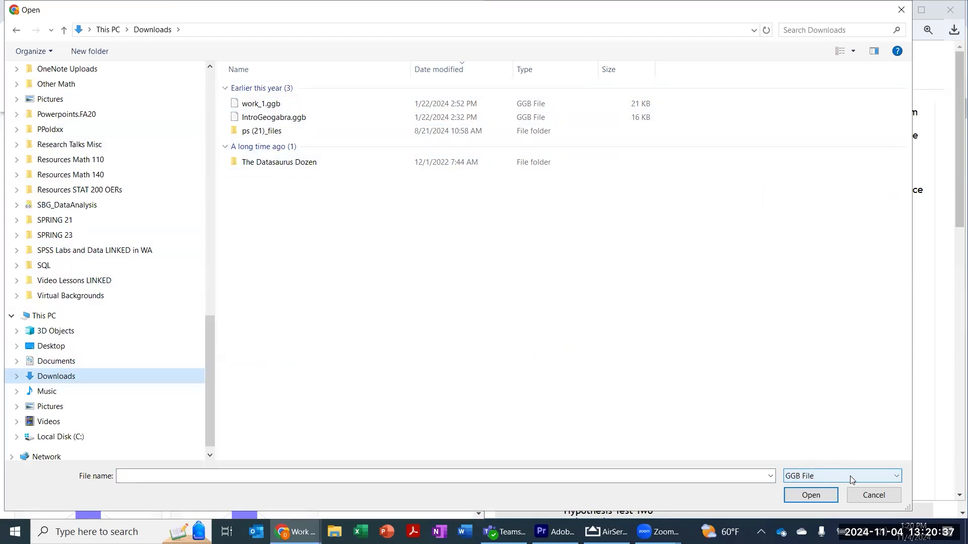
pyautogui.click(881, 480)
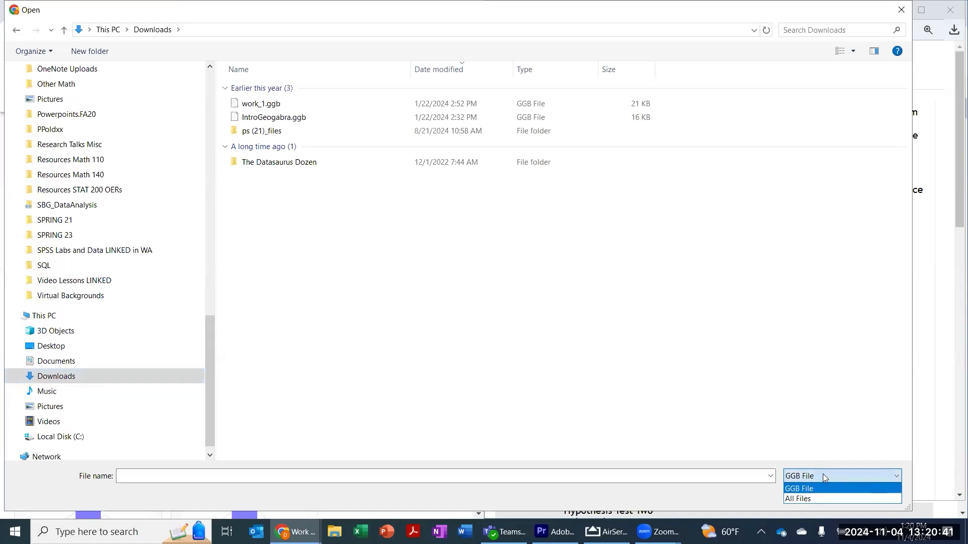
pyautogui.click(852, 497)
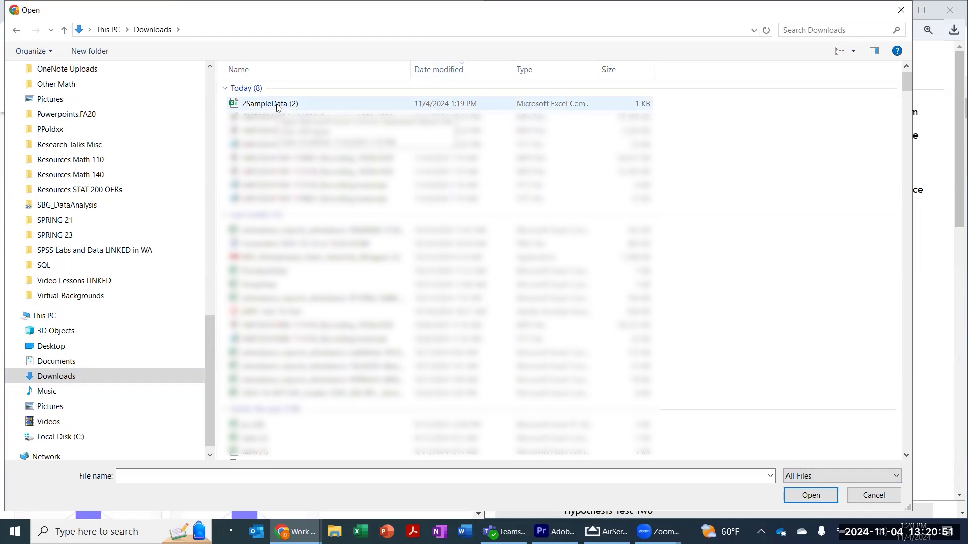
pyautogui.click(278, 106)
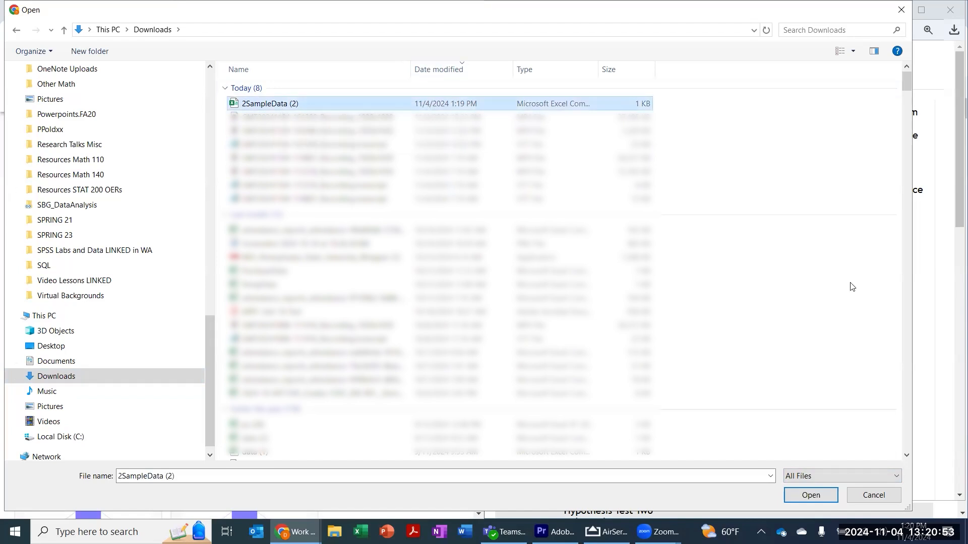
pyautogui.click(826, 497)
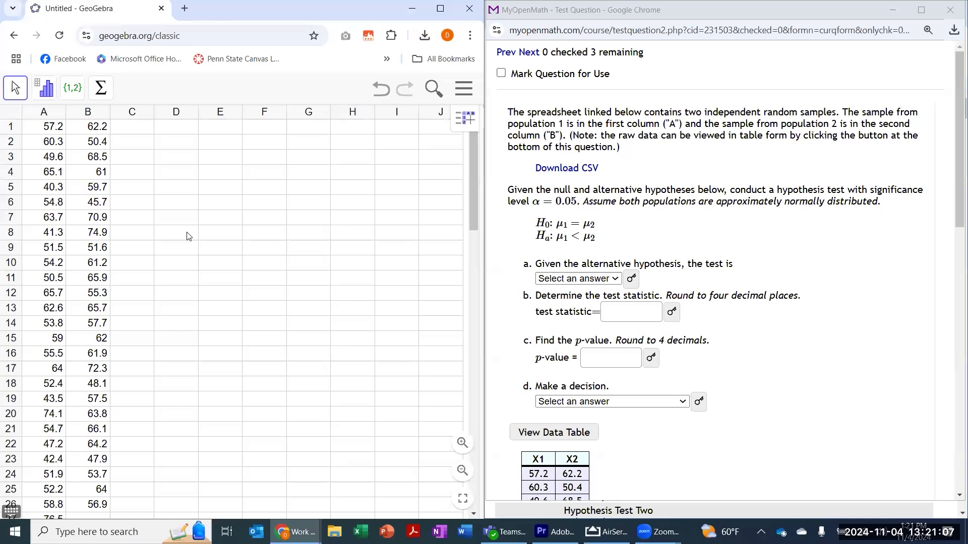
pyautogui.scroll(-1, 188, 237)
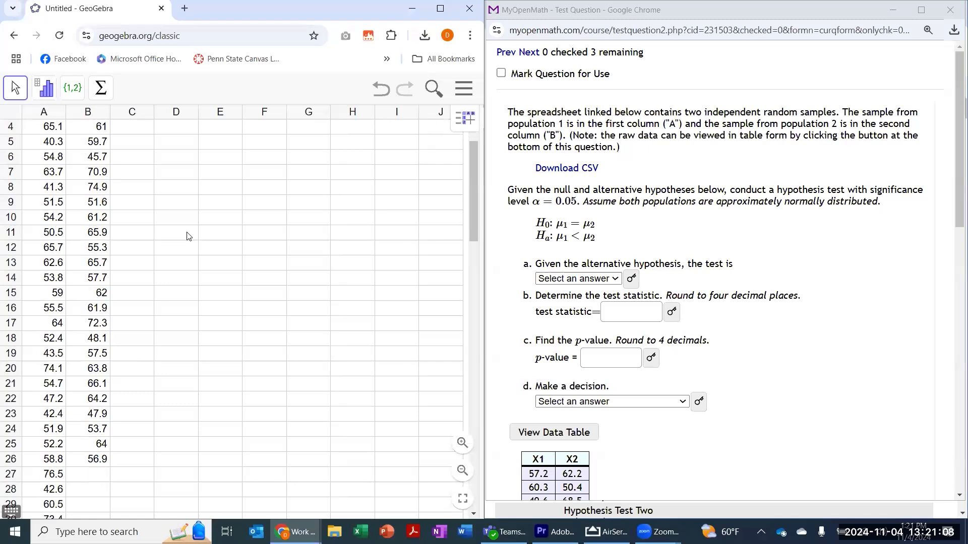
pyautogui.scroll(-1, 188, 237)
pyautogui.scroll(2, 189, 236)
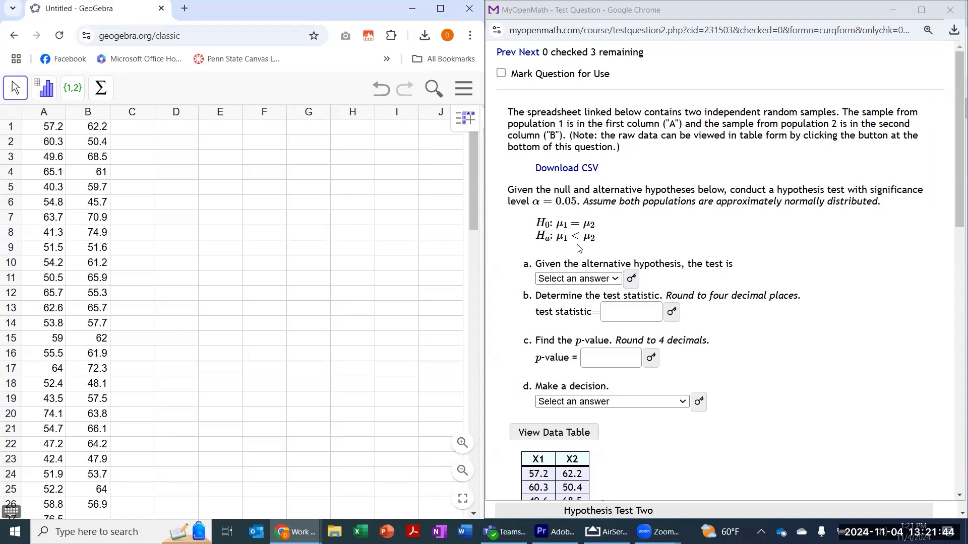
# - Answer part a of the MyOpenMath question with left-tailed as the type of test
pyautogui.click(619, 281)
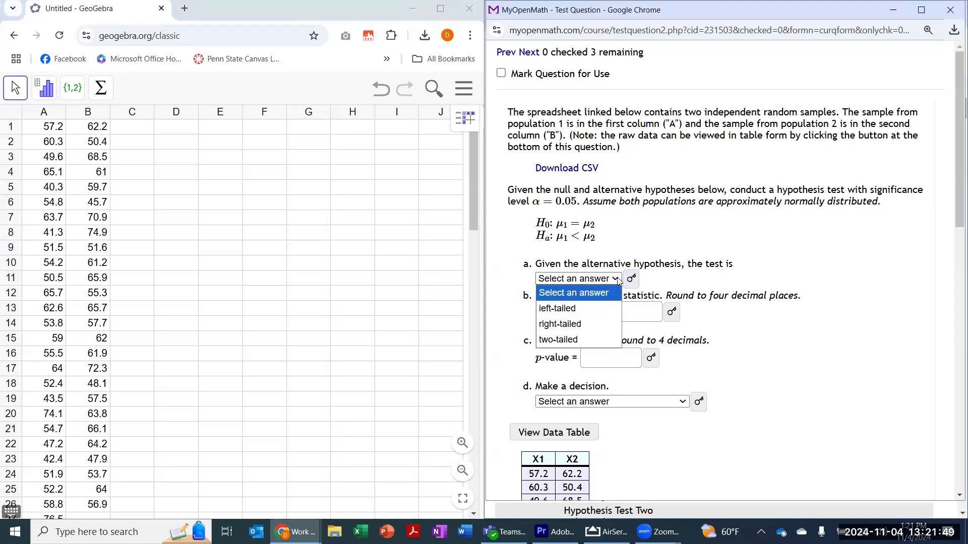
pyautogui.click(580, 304)
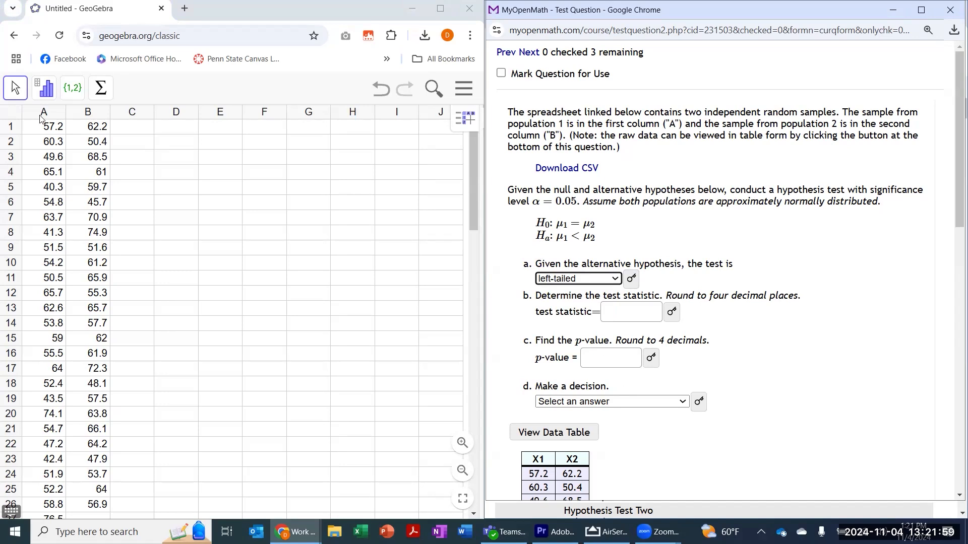
# - Run a Multiple Variable Analysis on the two samples in spreadsheet columns A and B
pyautogui.moveTo(43, 115); pyautogui.dragTo(83, 121)
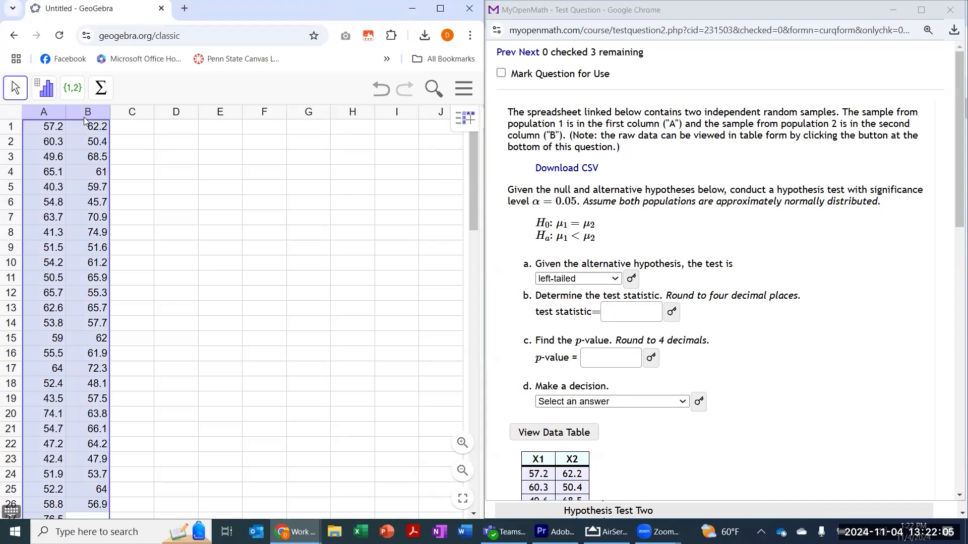
pyautogui.click(46, 91)
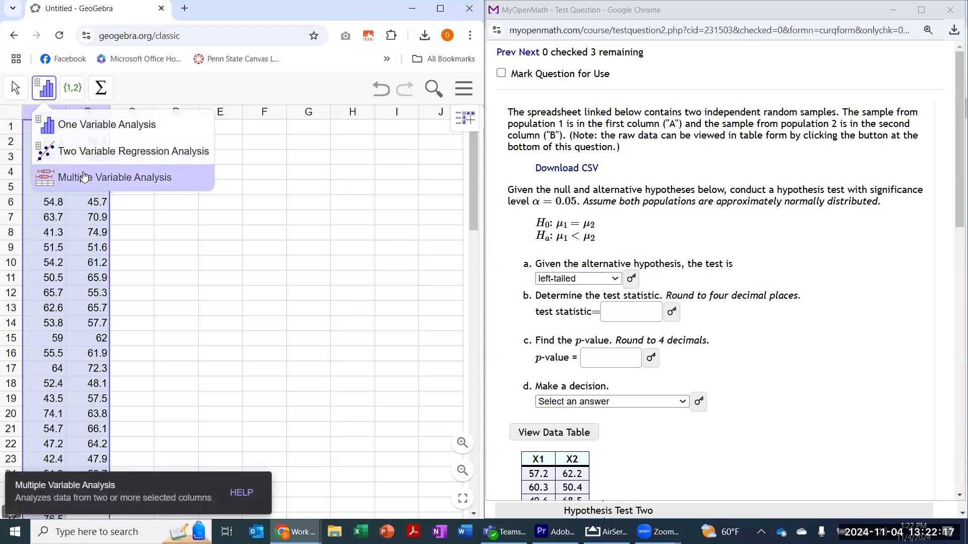
pyautogui.click(173, 185)
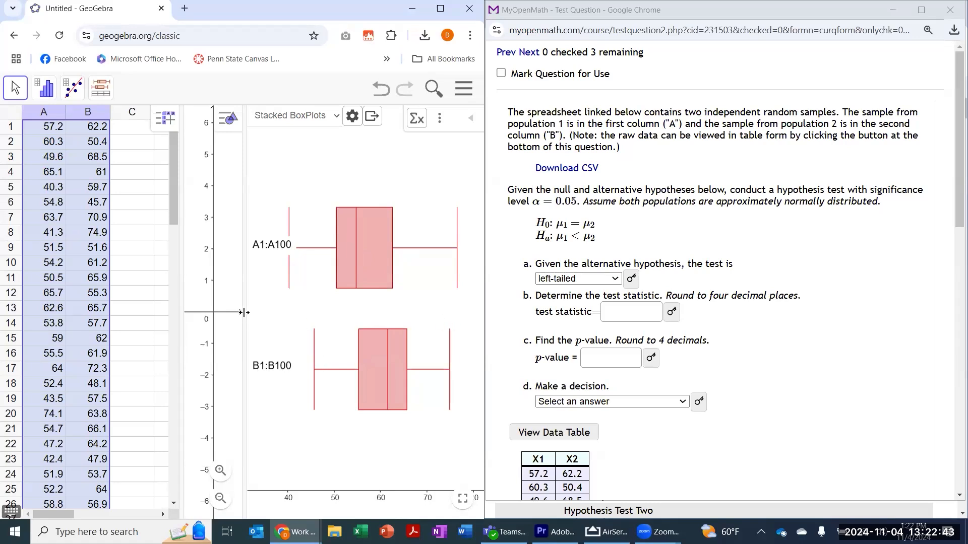
# - Show the statistics for both samples and enlarge the analysis area so the whole statistics table fits
pyautogui.moveTo(244, 313); pyautogui.dragTo(196, 316)
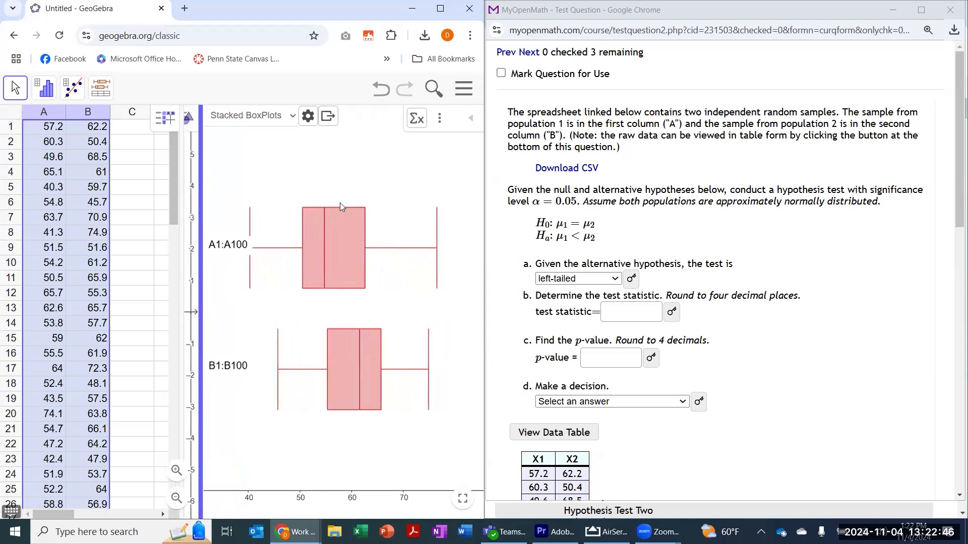
pyautogui.click(414, 119)
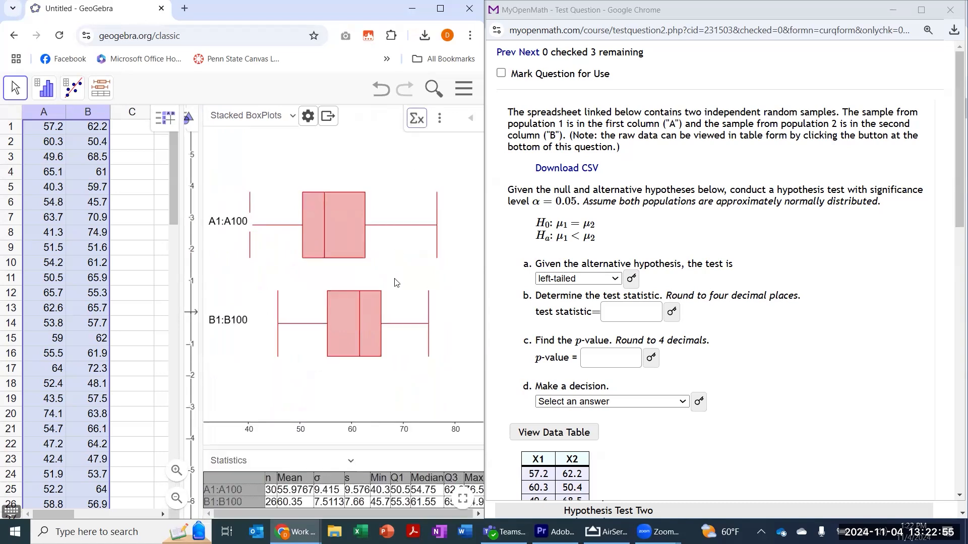
pyautogui.moveTo(352, 448); pyautogui.dragTo(351, 140)
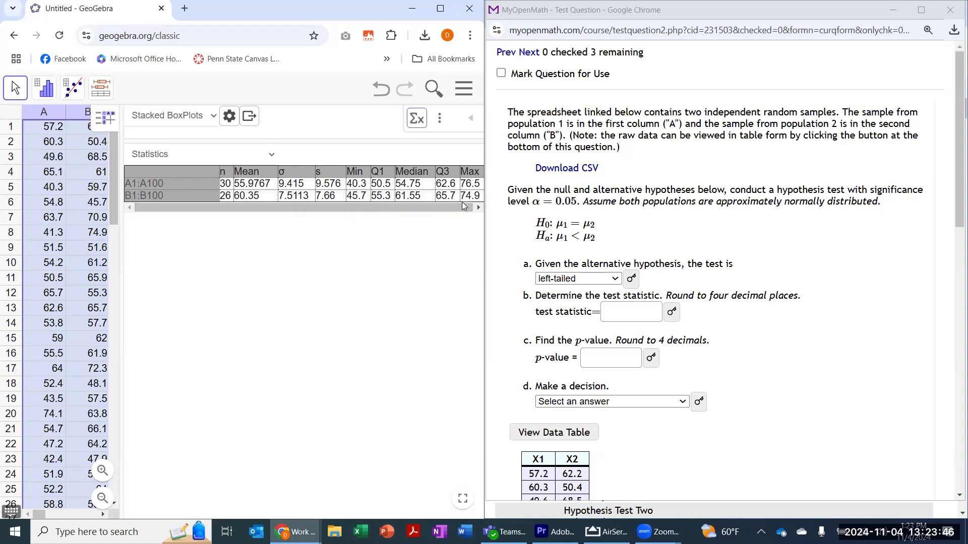
# - Run an unpooled T Test, Difference of Means on the two samples with alternative hypothesis μ₁ - μ₂ < 0
pyautogui.click(267, 158)
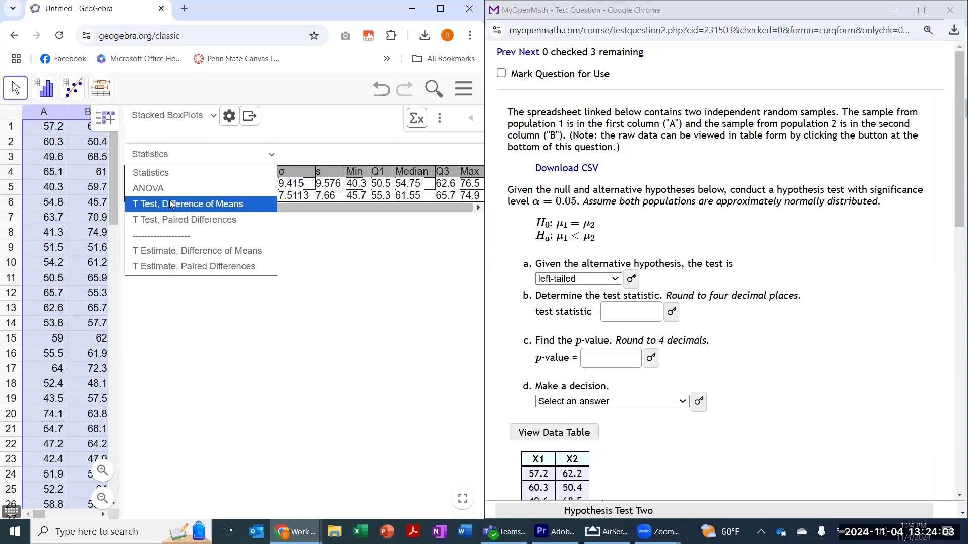
pyautogui.click(196, 208)
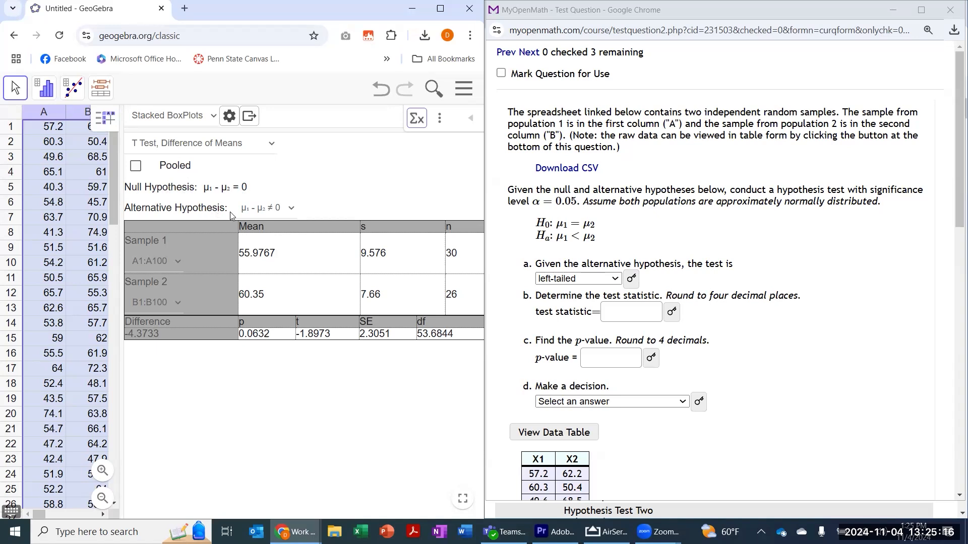
pyautogui.click(290, 211)
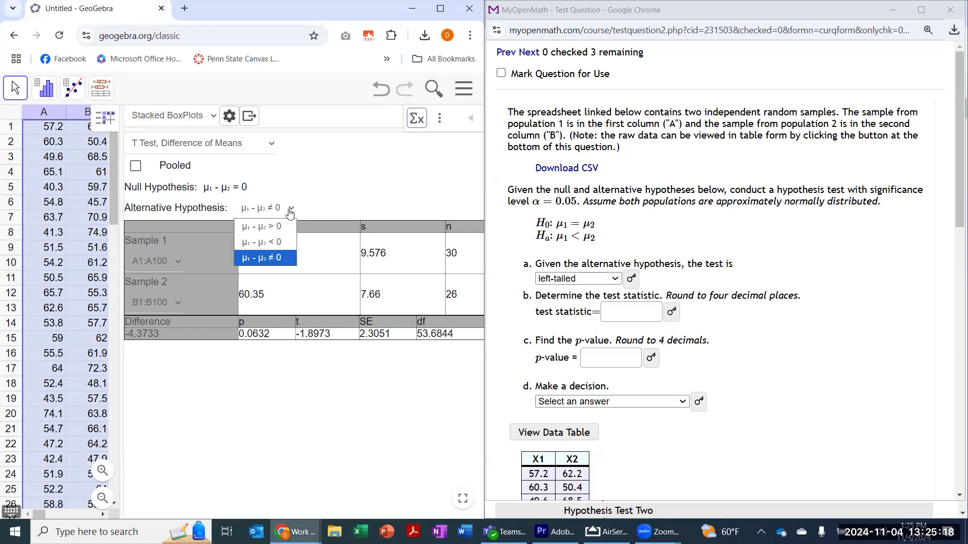
pyautogui.click(276, 244)
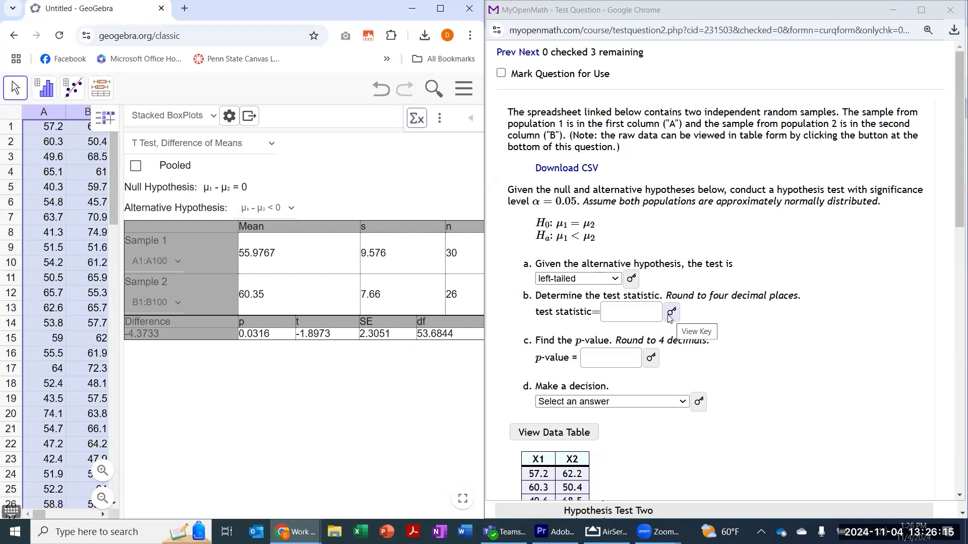
# - Answer parts b and c of the MyOpenMath question with test statistic -1.8973 and p-value 0.0316
pyautogui.click(645, 314)
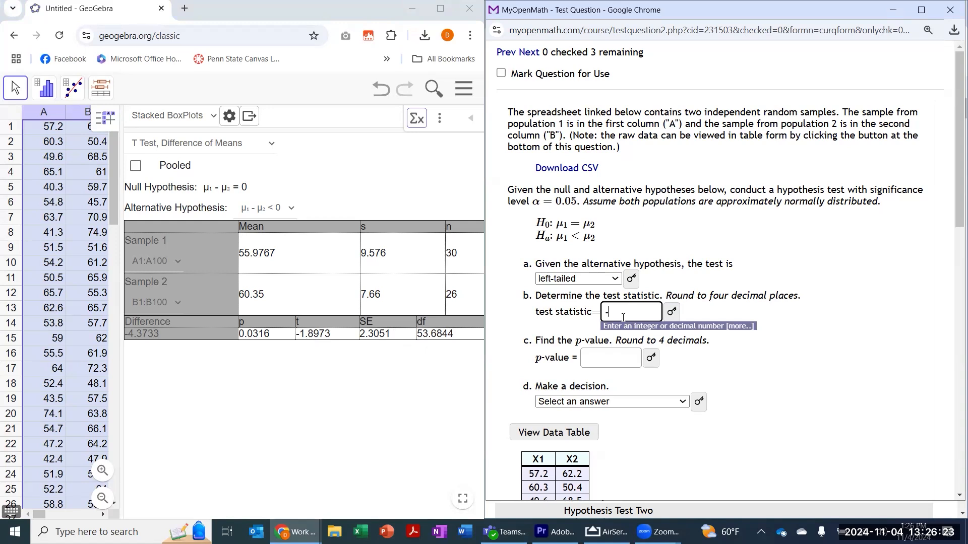
pyautogui.write('.8973')
pyautogui.click(608, 359)
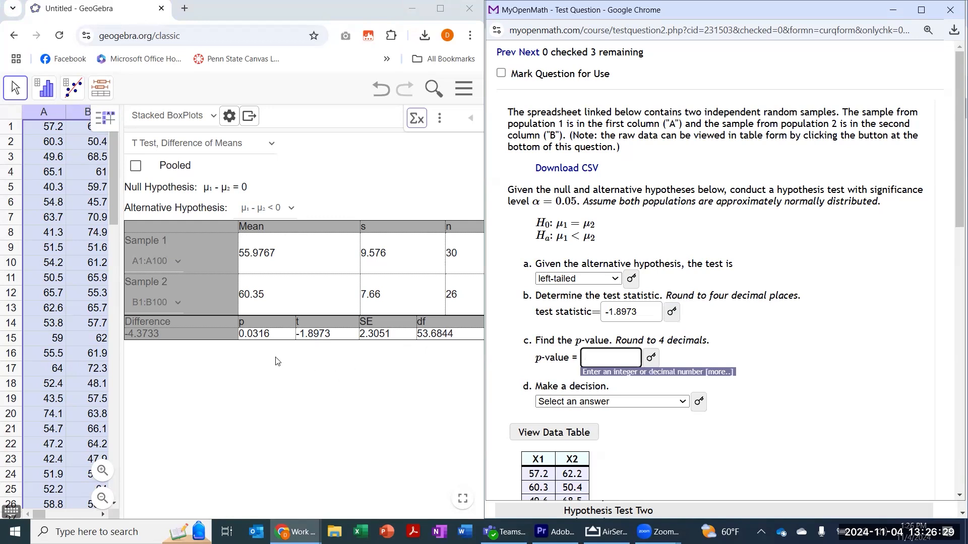
pyautogui.write('0.0316')
# - Answer part d with "Reject the null hypothesis." and submit the question with its data table hidden
pyautogui.click(616, 402)
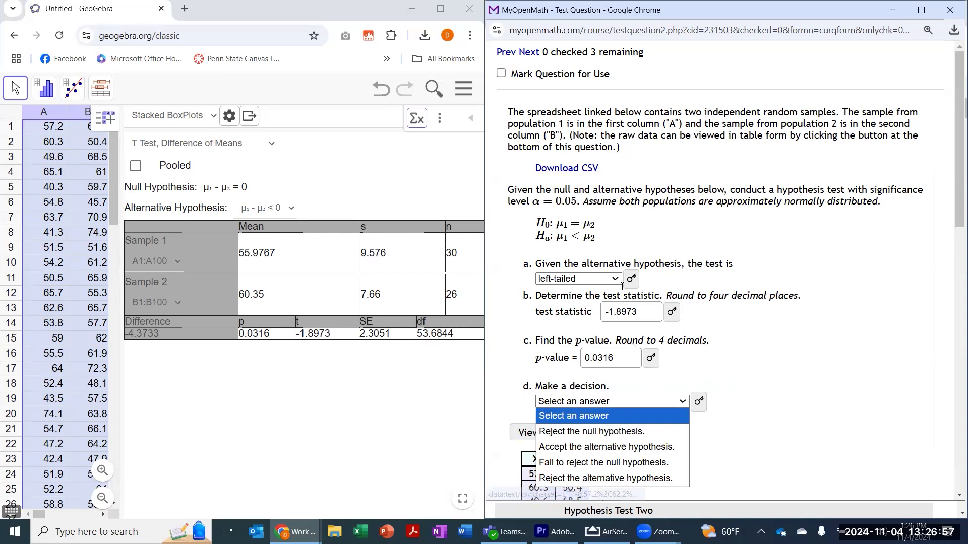
pyautogui.click(640, 432)
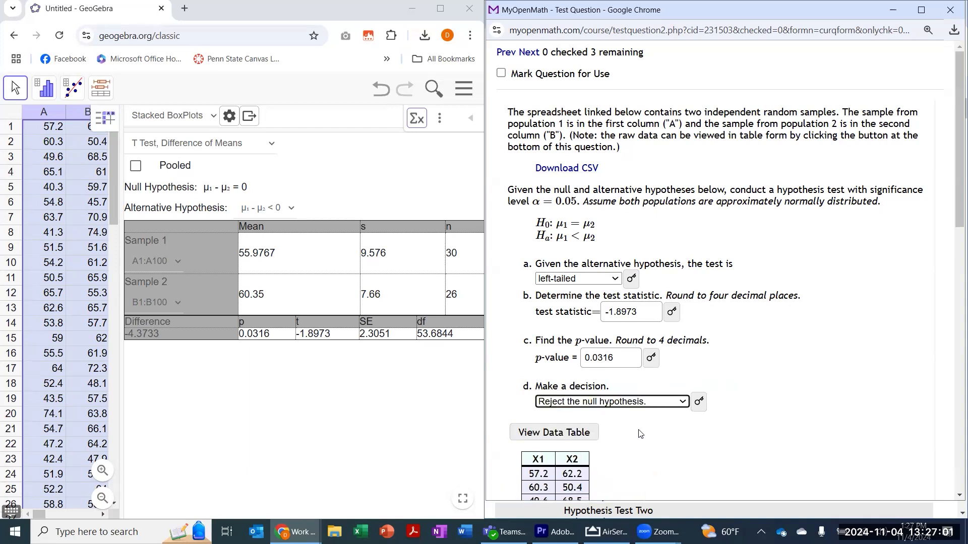
pyautogui.click(584, 439)
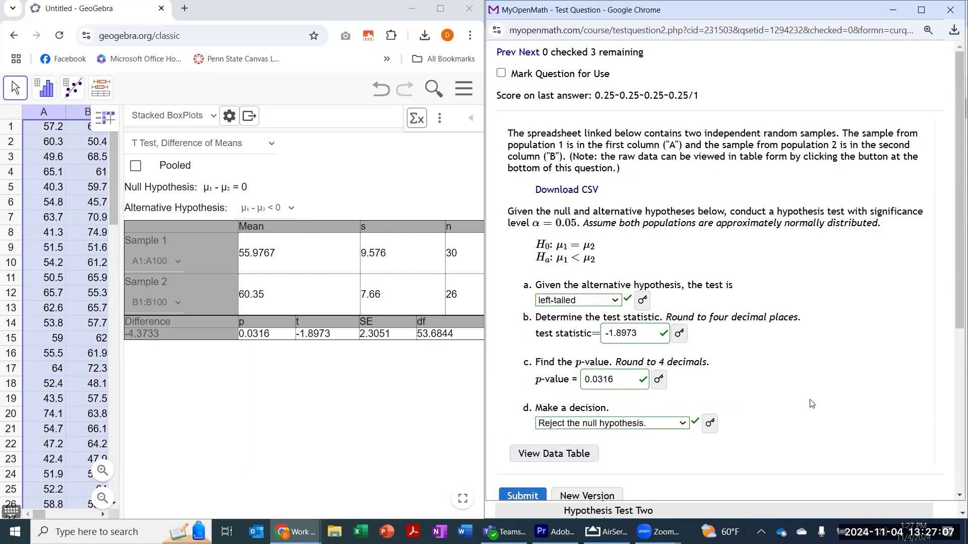